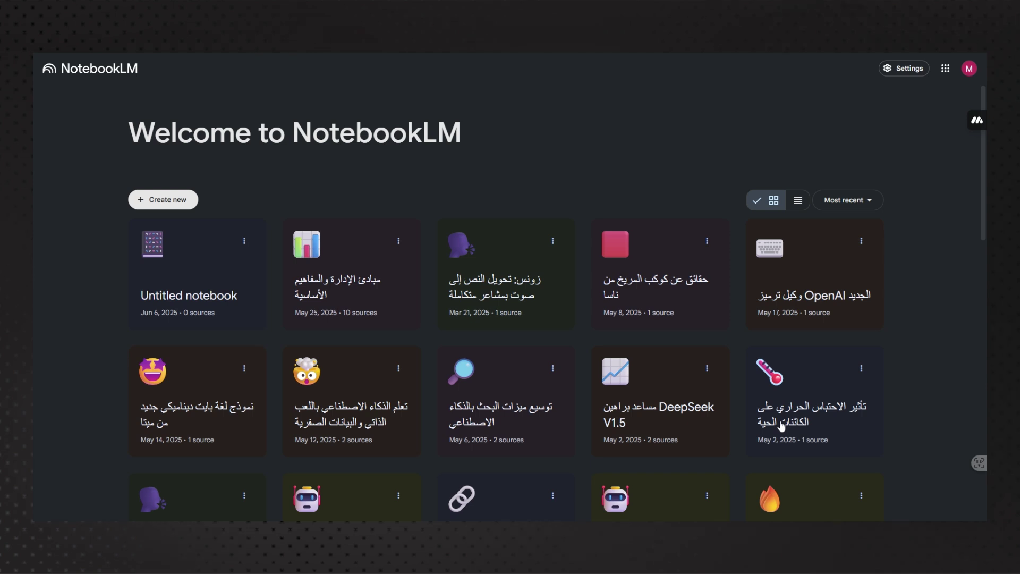
pyautogui.click(170, 200)
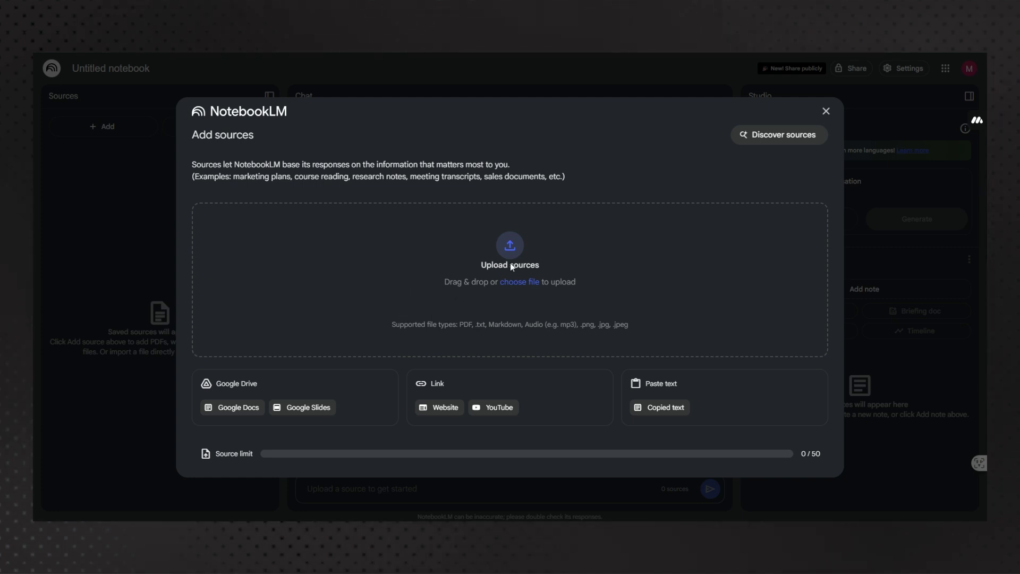
pyautogui.click(510, 243)
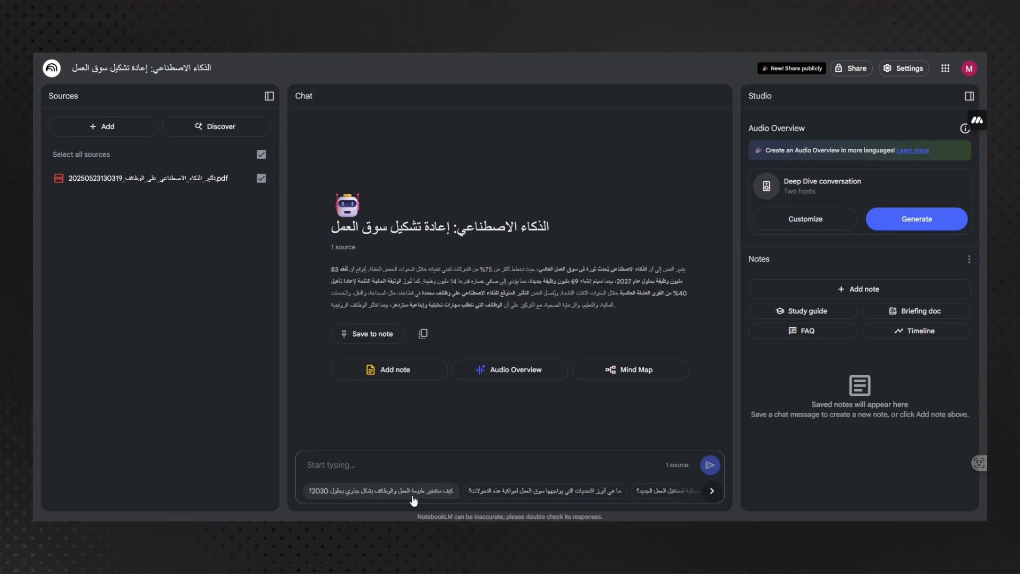
# Step: Ask the suggested question about how work and jobs will radically change by 2030 and review the answer from its beginning
pyautogui.click(340, 498)
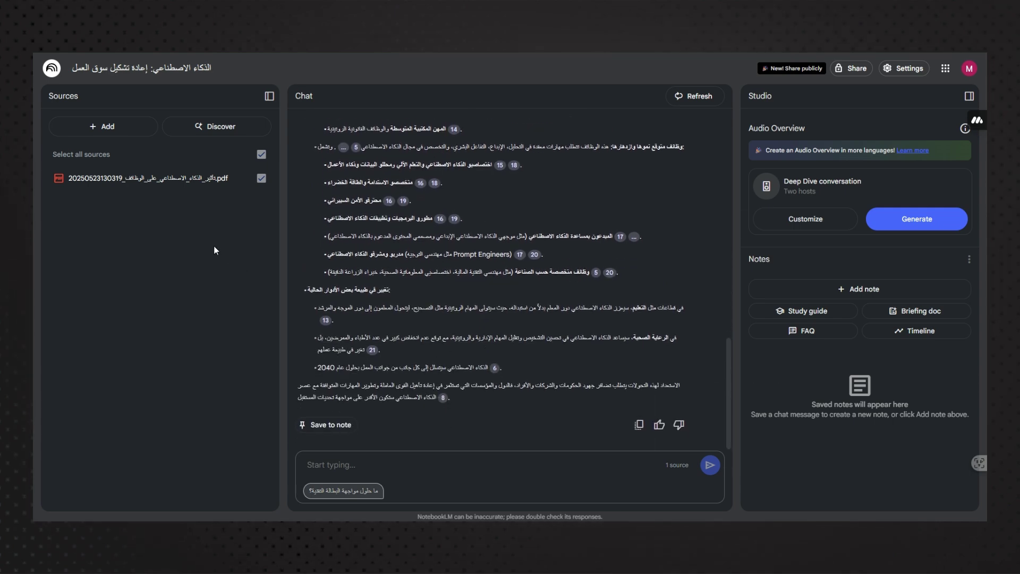
pyautogui.scroll(10, 510, 321)
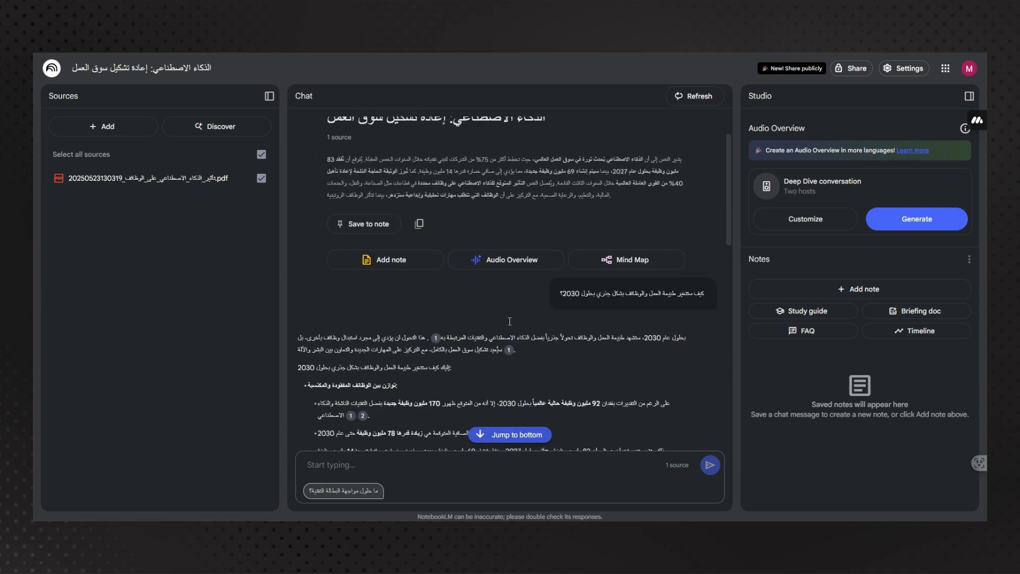
pyautogui.scroll(-2, 617, 318)
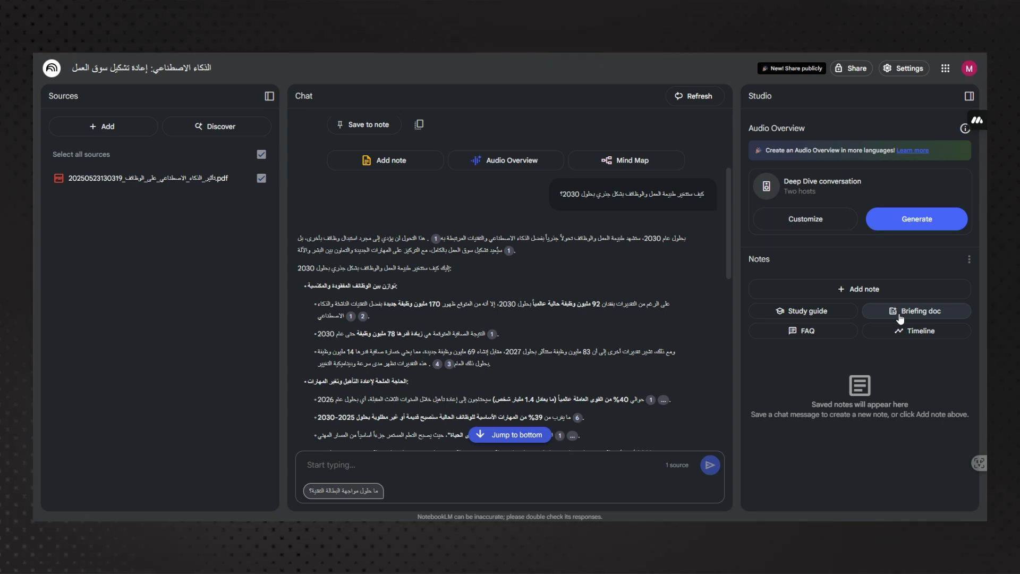
# Step: Generate an FAQ note from the source, read through its questions and answers, and return to the notes list
pyautogui.click(802, 334)
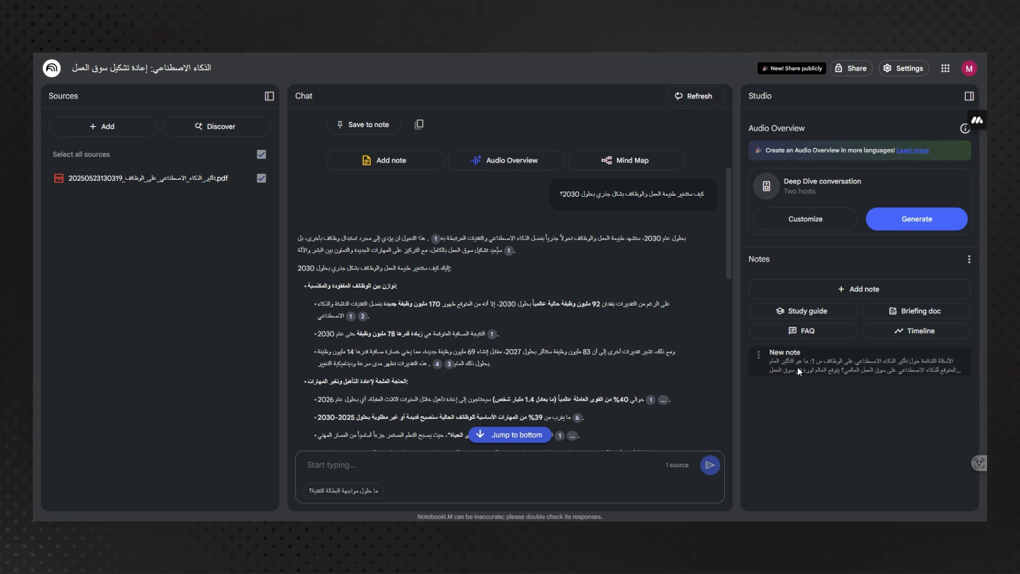
pyautogui.click(834, 372)
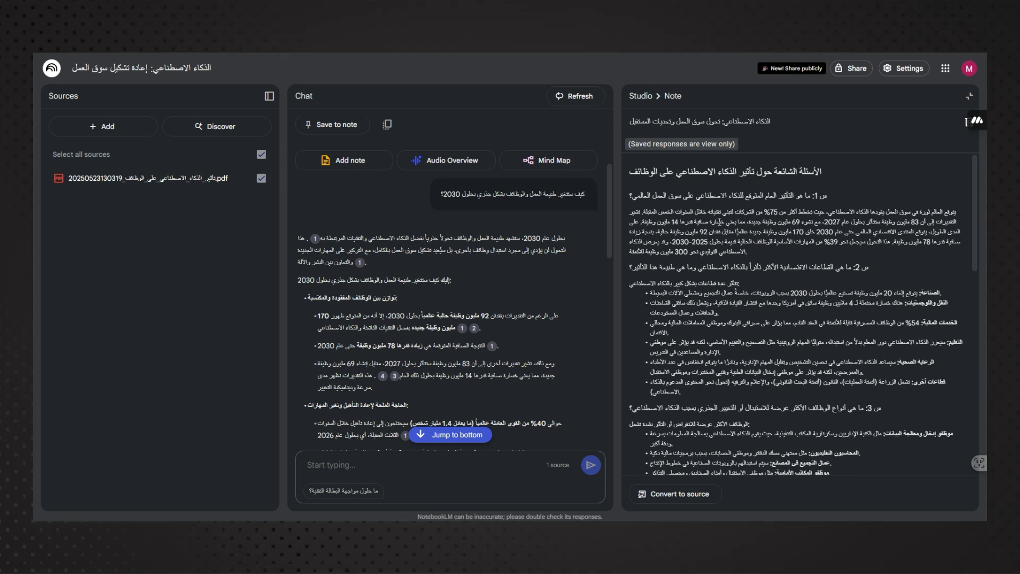
pyautogui.scroll(-3, 891, 289)
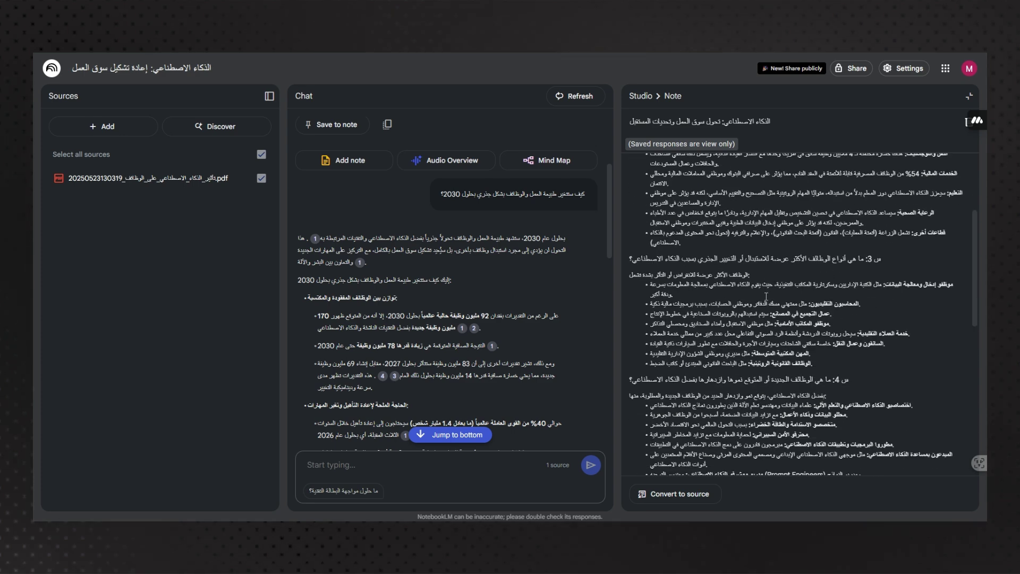
pyautogui.scroll(2, 756, 396)
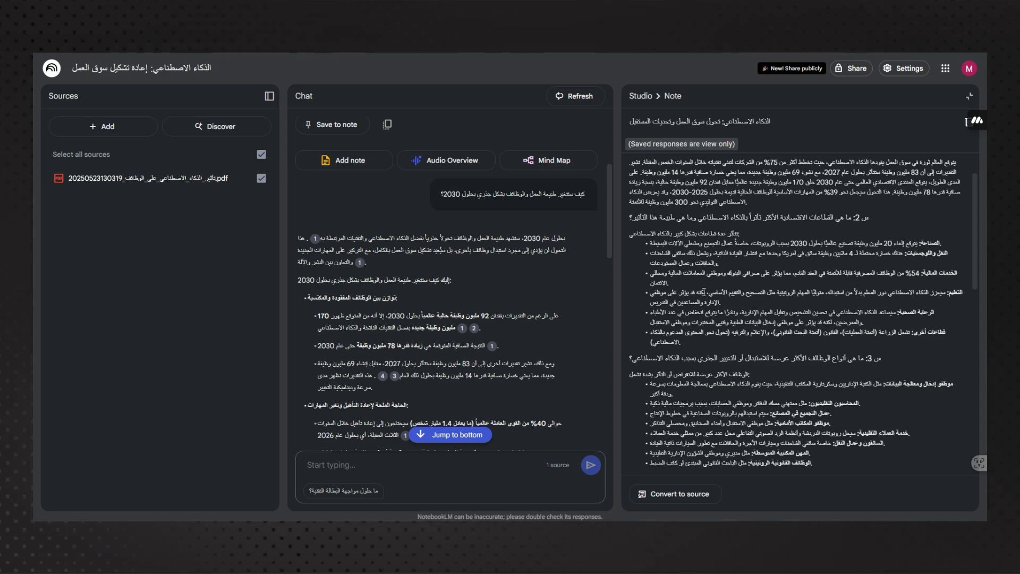
pyautogui.scroll(-4, 693, 289)
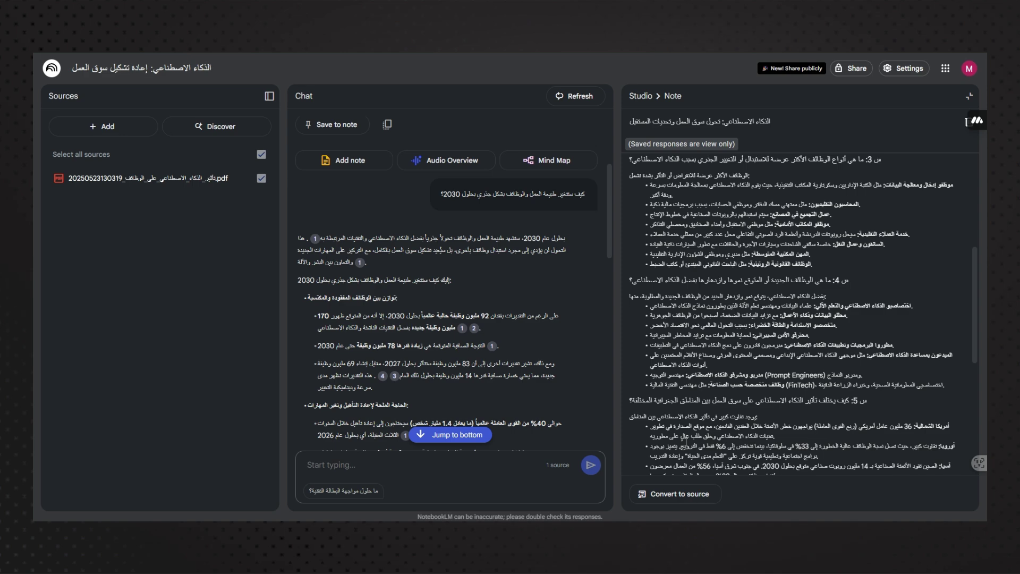
pyautogui.scroll(3, 567, 356)
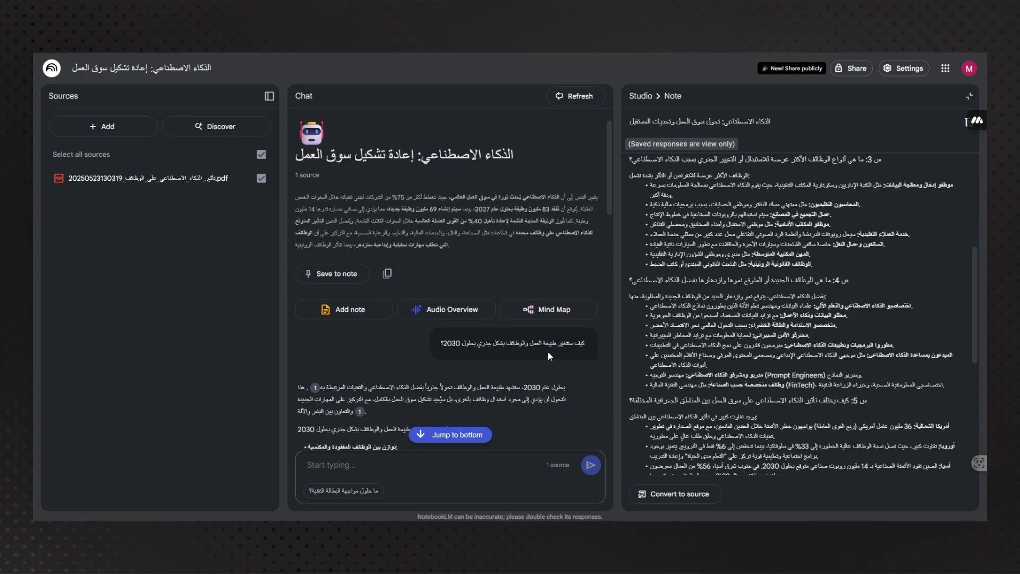
pyautogui.scroll(3, 797, 308)
pyautogui.scroll(2, 709, 334)
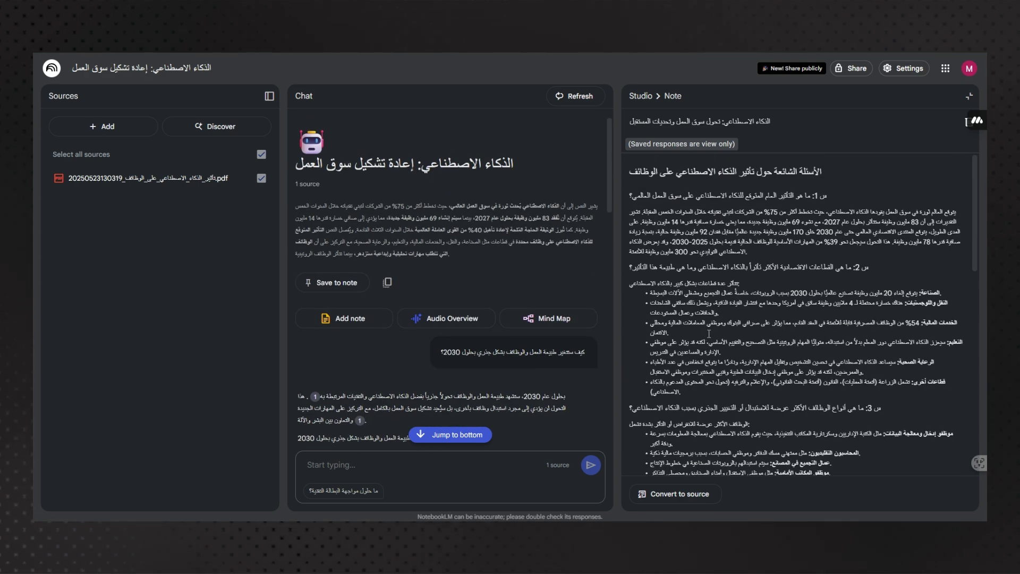
pyautogui.click(969, 96)
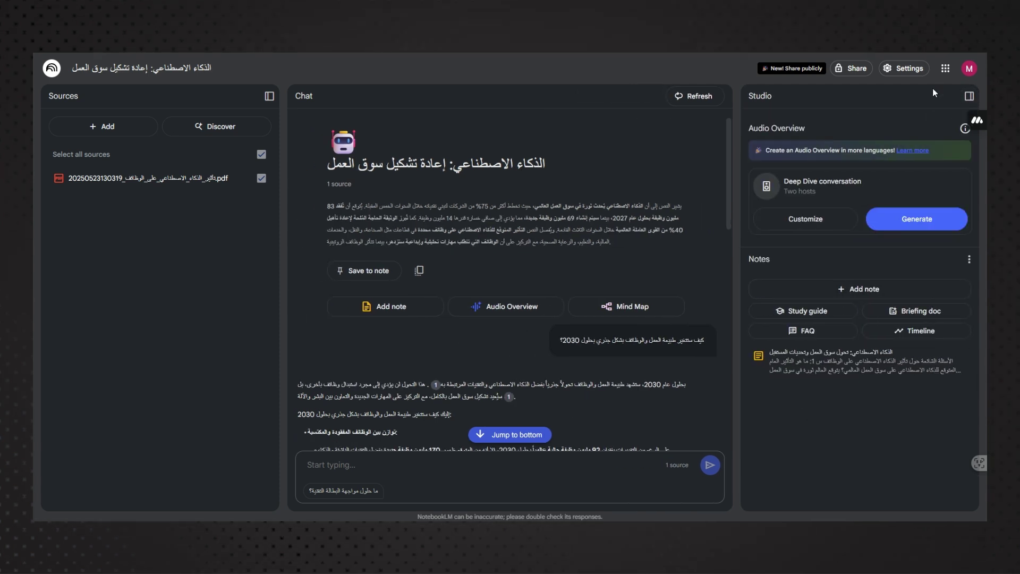
pyautogui.click(969, 96)
pyautogui.click(969, 97)
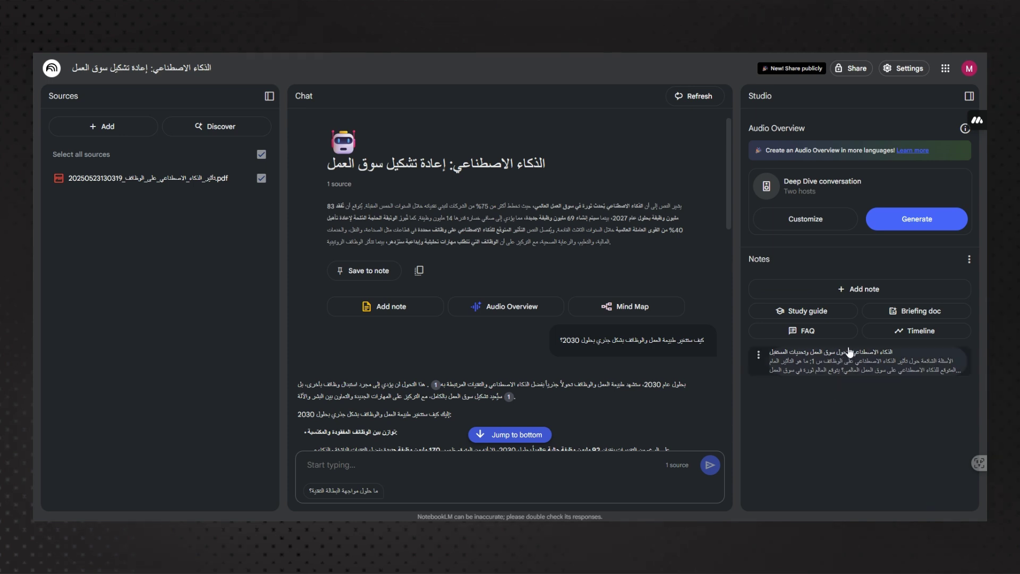
# Step: Generate a timeline note from the source, review its dated sections and list of key entities, and close the note
pyautogui.click(910, 338)
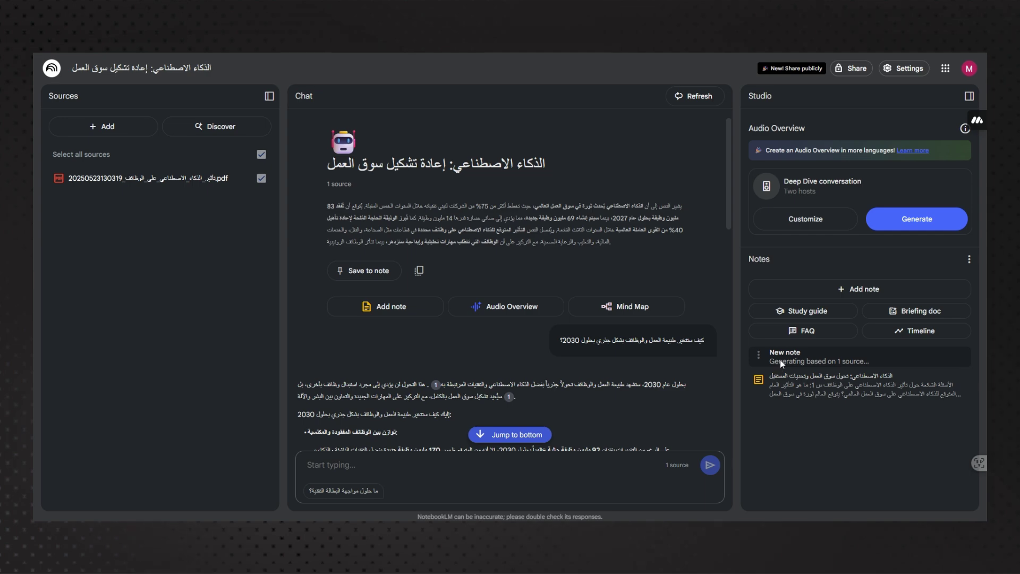
pyautogui.click(794, 360)
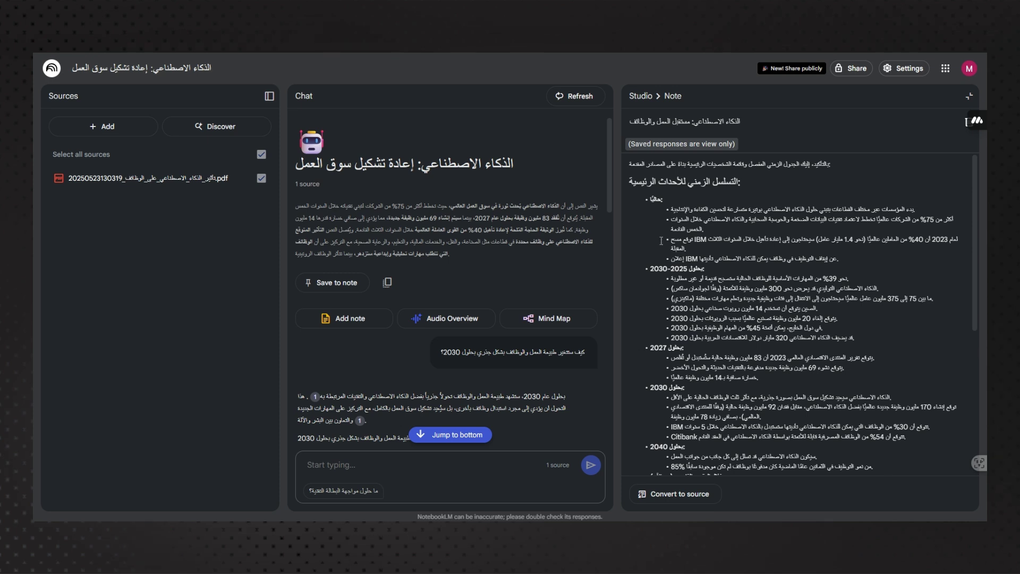
pyautogui.moveTo(652, 269); pyautogui.dragTo(691, 272)
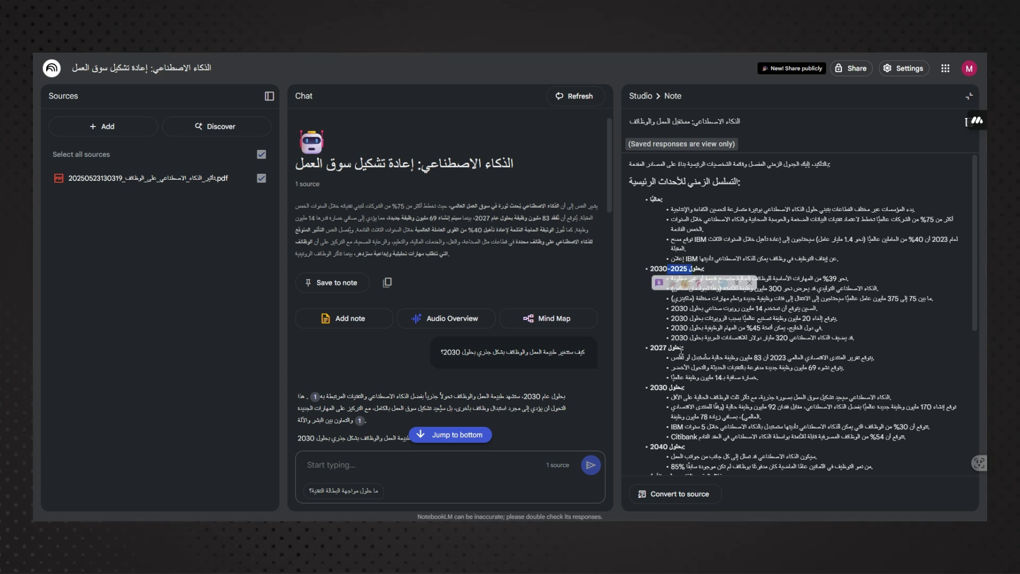
pyautogui.scroll(-1, 664, 322)
pyautogui.doubleClick(659, 298)
pyautogui.moveTo(685, 339); pyautogui.dragTo(647, 338)
pyautogui.scroll(-5, 702, 324)
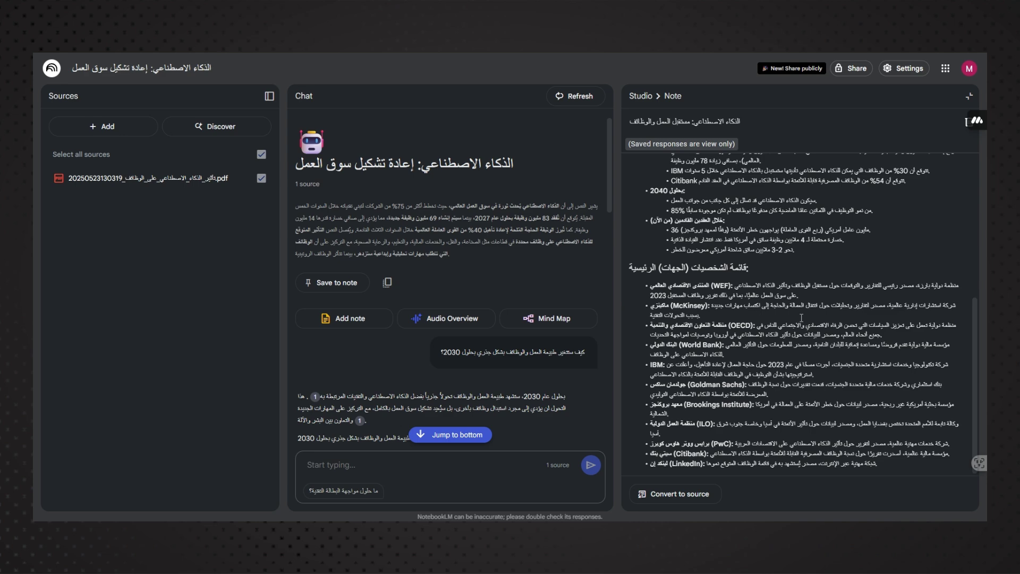
pyautogui.scroll(6, 879, 377)
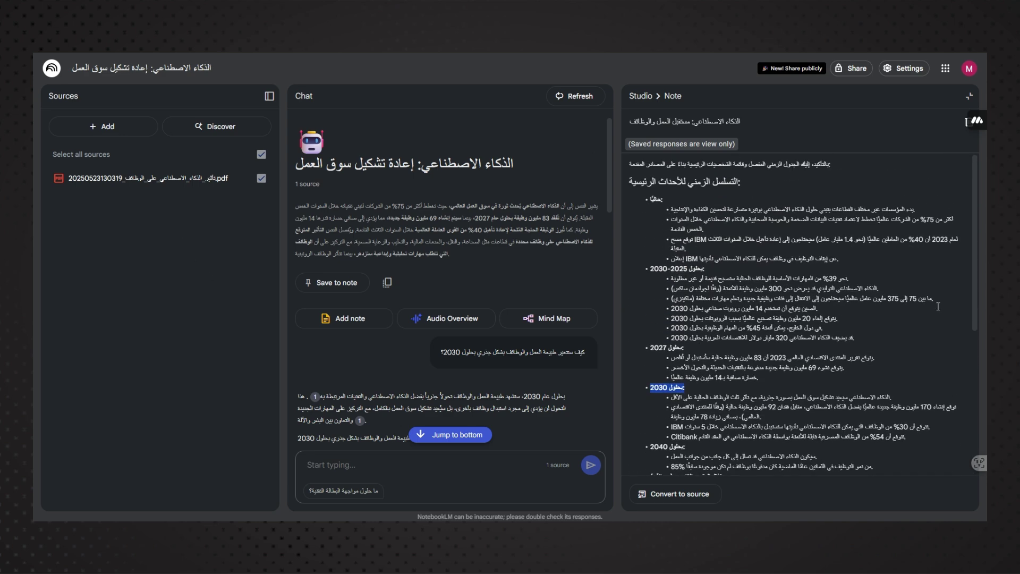
pyautogui.click(969, 97)
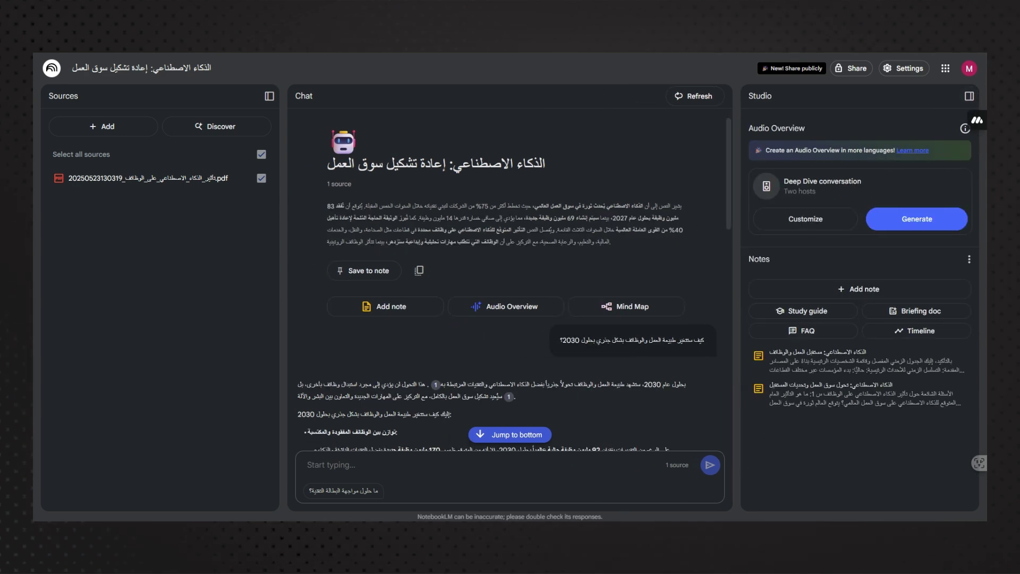
# Step: Generate a briefing doc from the source, skim its sections, and close the note
pyautogui.click(913, 316)
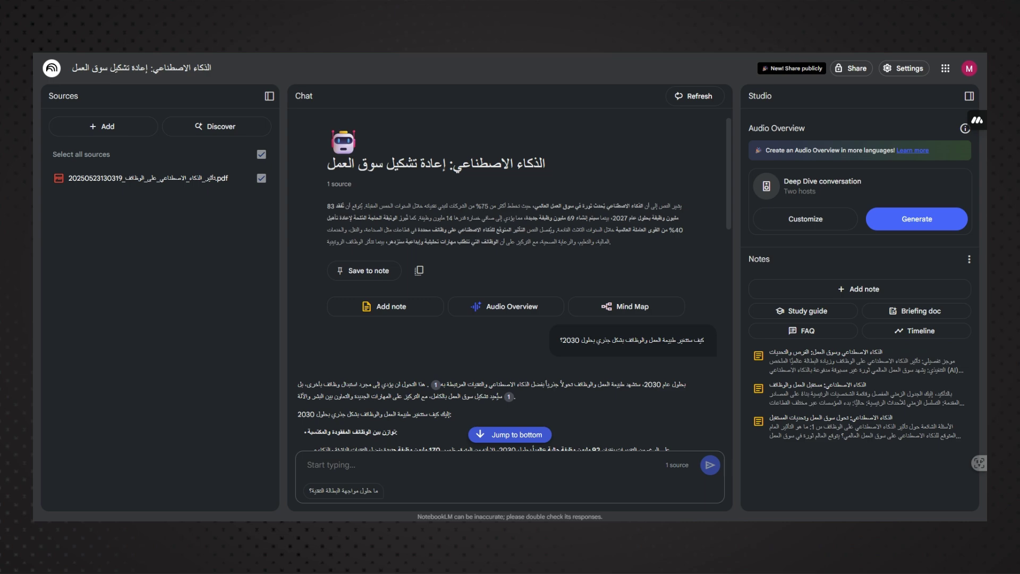
pyautogui.click(807, 359)
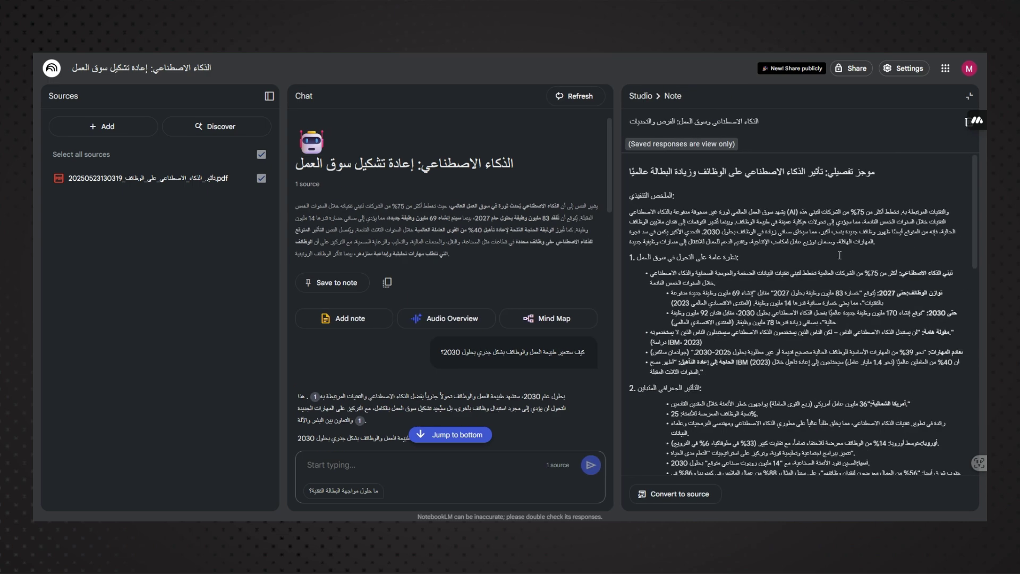
pyautogui.scroll(-6, 842, 231)
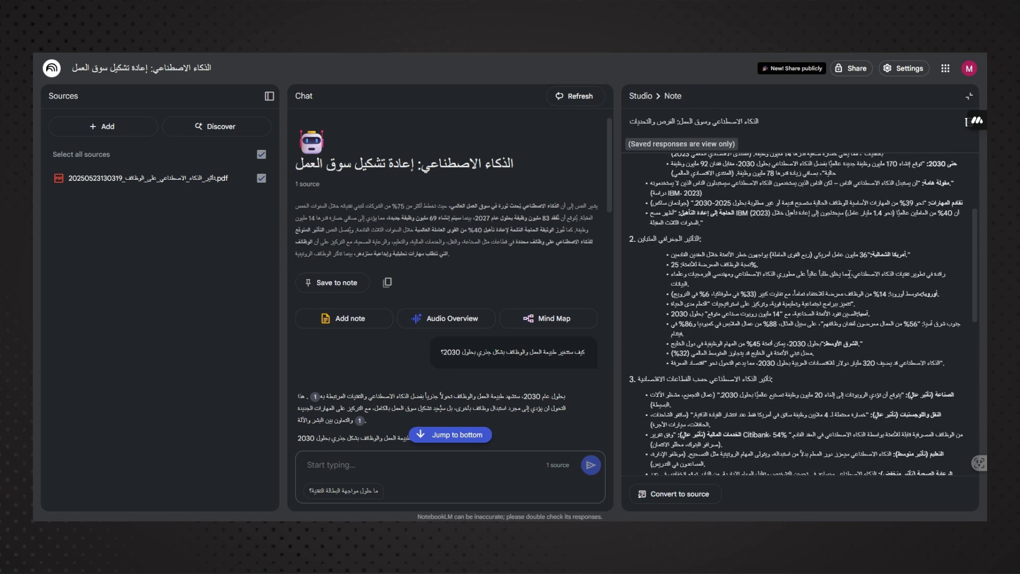
pyautogui.click(966, 96)
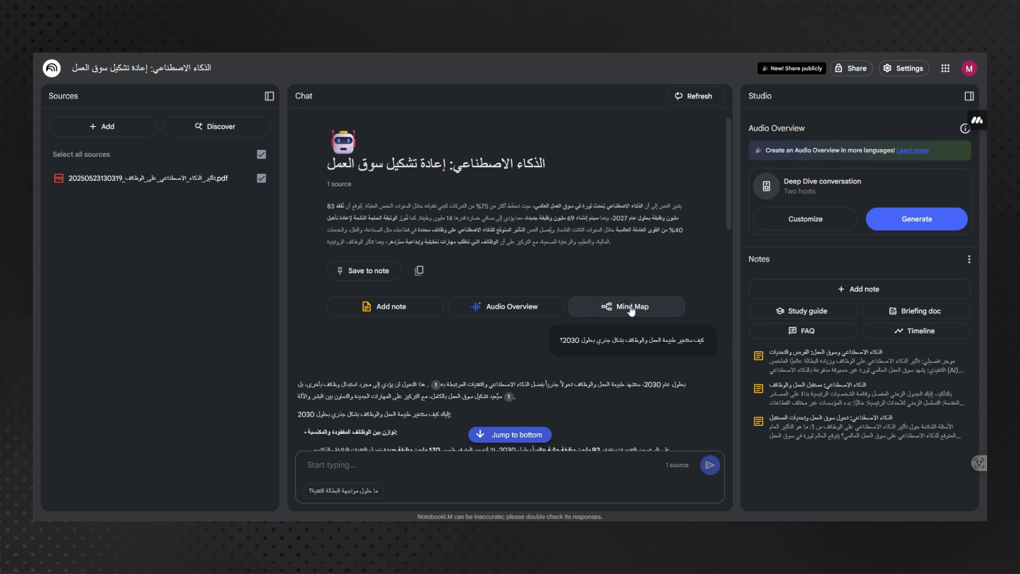
# Step: Generate a mind map of the source and open it from the notes list
pyautogui.click(614, 313)
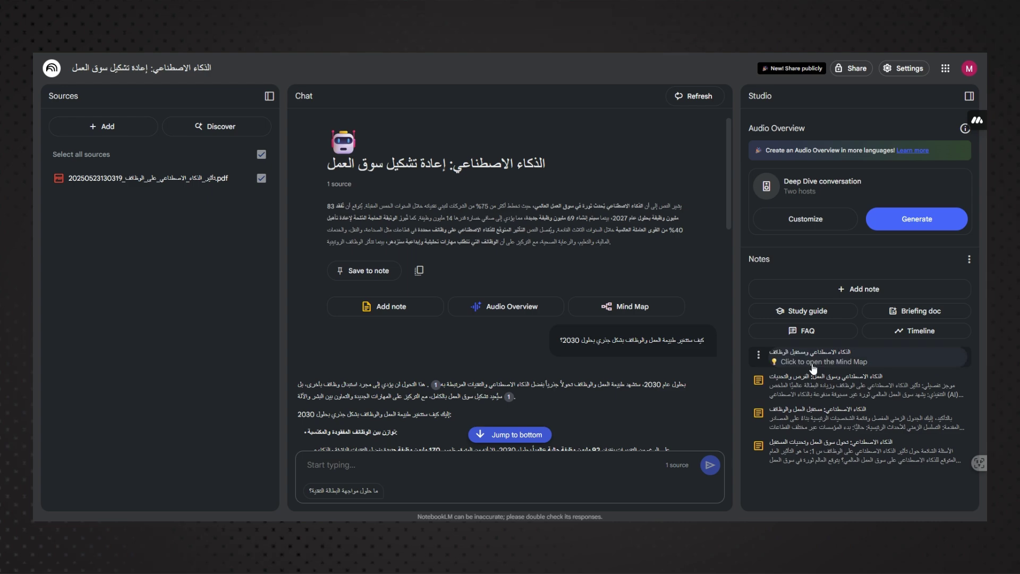
pyautogui.click(811, 364)
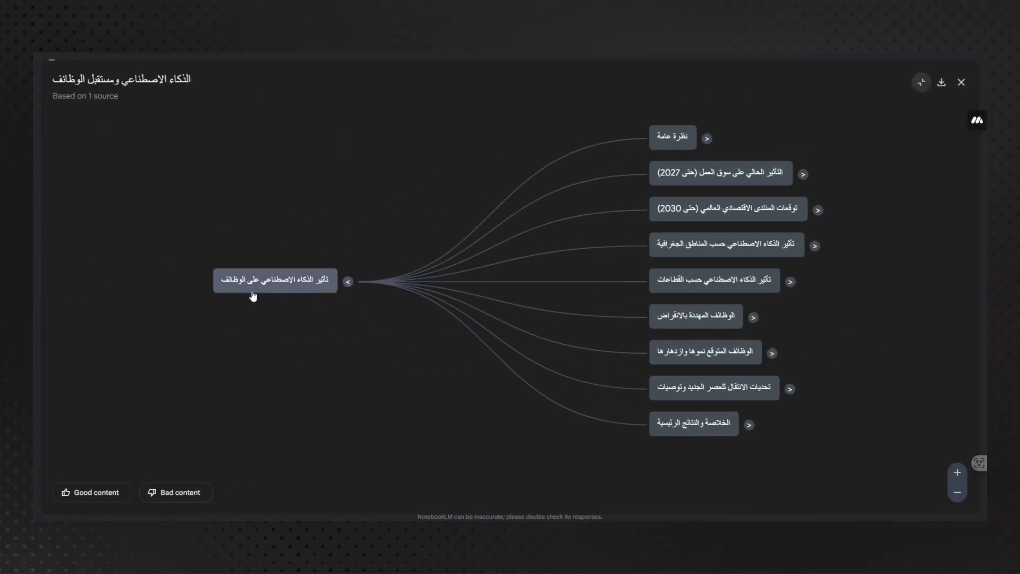
# Step: Expand the mind map's overview branch (نظرة عامة) with its AI adoption and 2027 job impact sub-branches
pyautogui.click(707, 139)
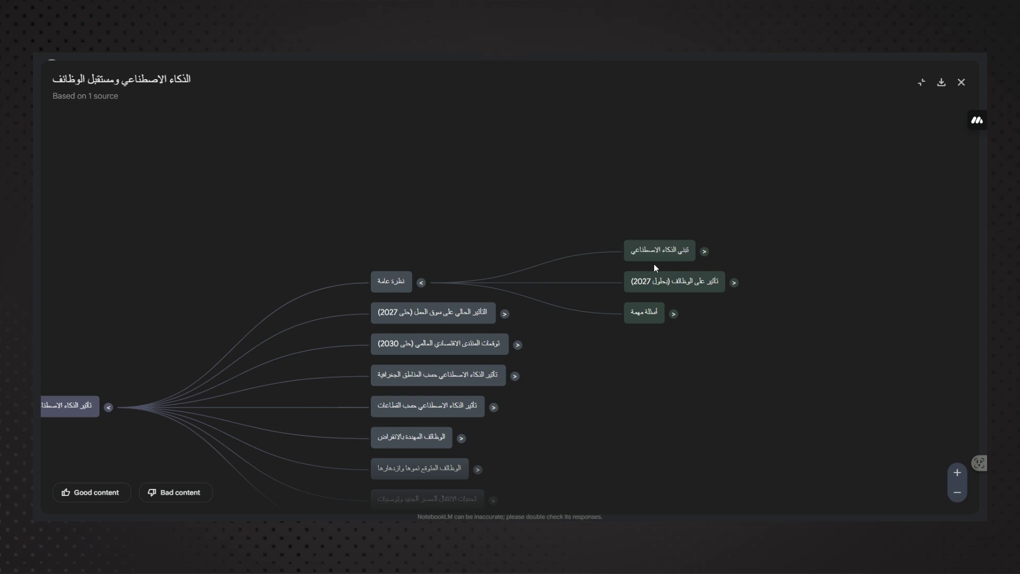
pyautogui.click(705, 251)
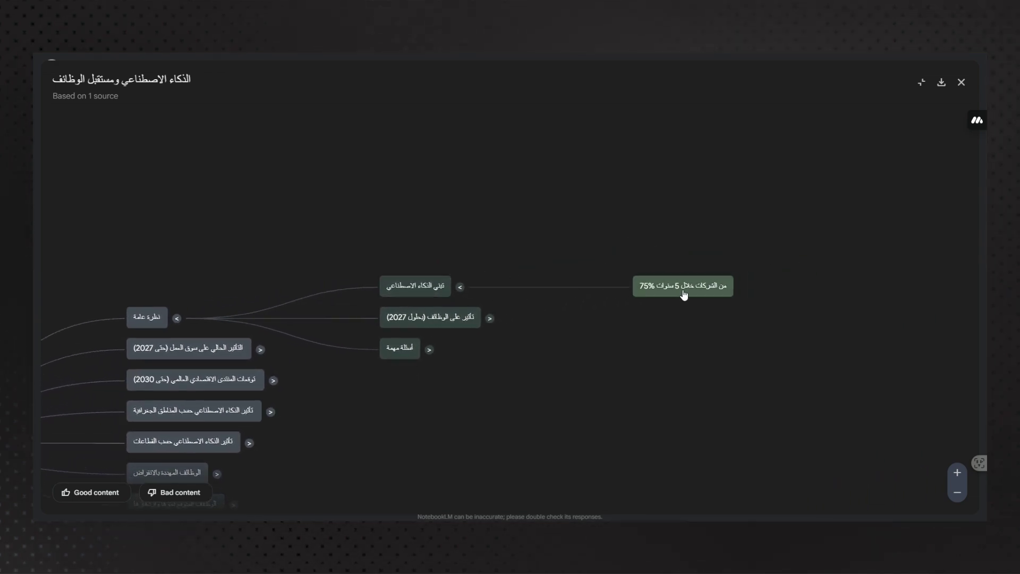
pyautogui.click(490, 319)
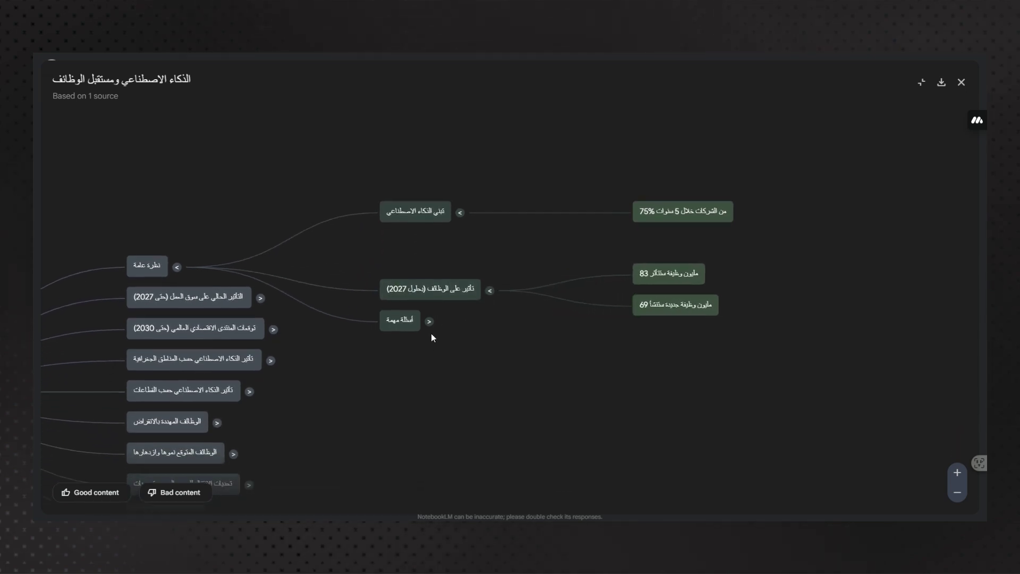
# Step: Expand the current labour market impact branch (حتى 2027) with its jobs at risk, training need and company examples sub-branches
pyautogui.click(260, 295)
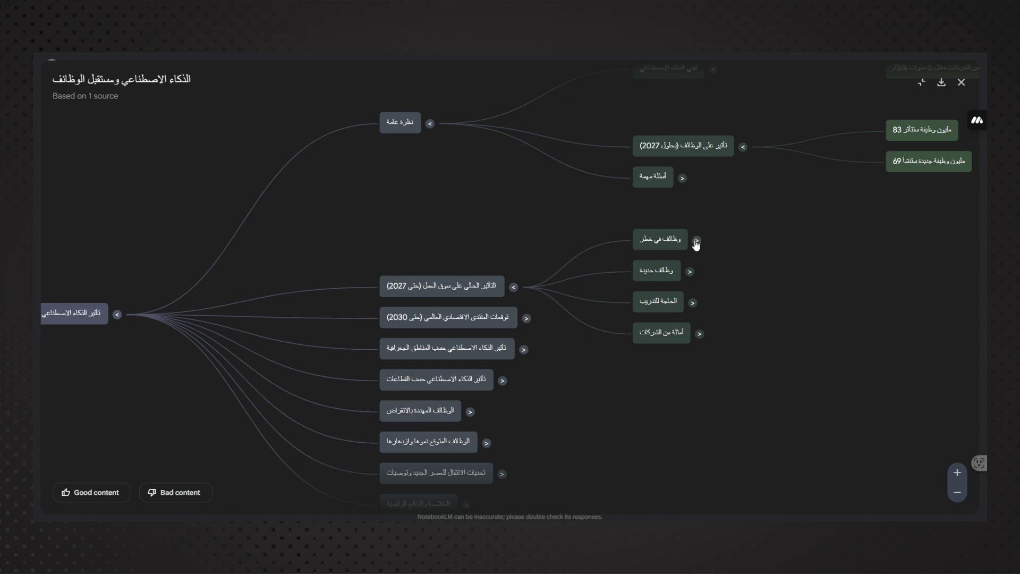
pyautogui.click(696, 241)
pyautogui.click(440, 351)
pyautogui.click(447, 321)
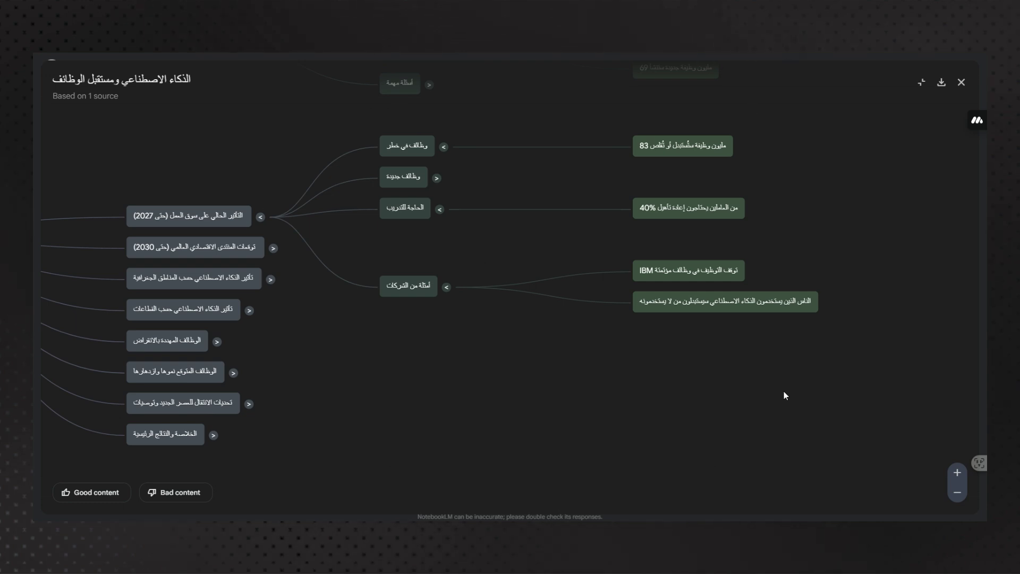
# Step: Download the expanded mind map and close it
pyautogui.click(943, 86)
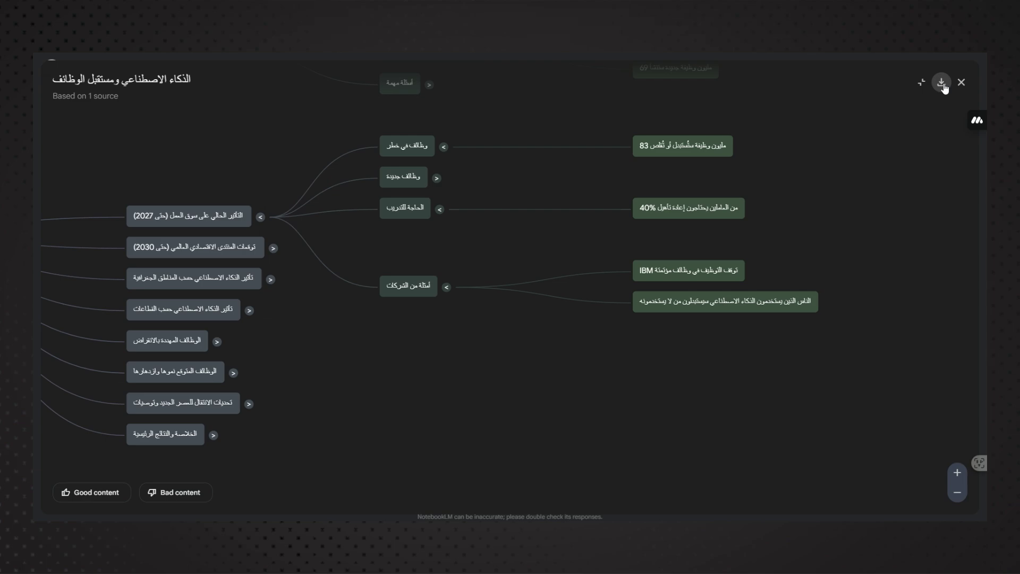
pyautogui.click(961, 82)
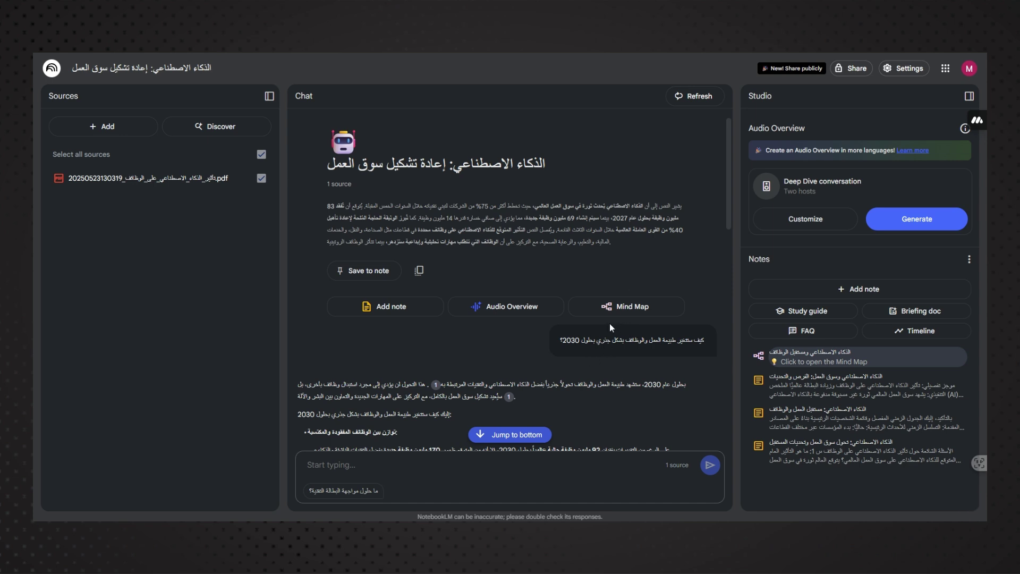
# Step: Generate an Audio Overview of the notebook's single PDF source
pyautogui.click(491, 309)
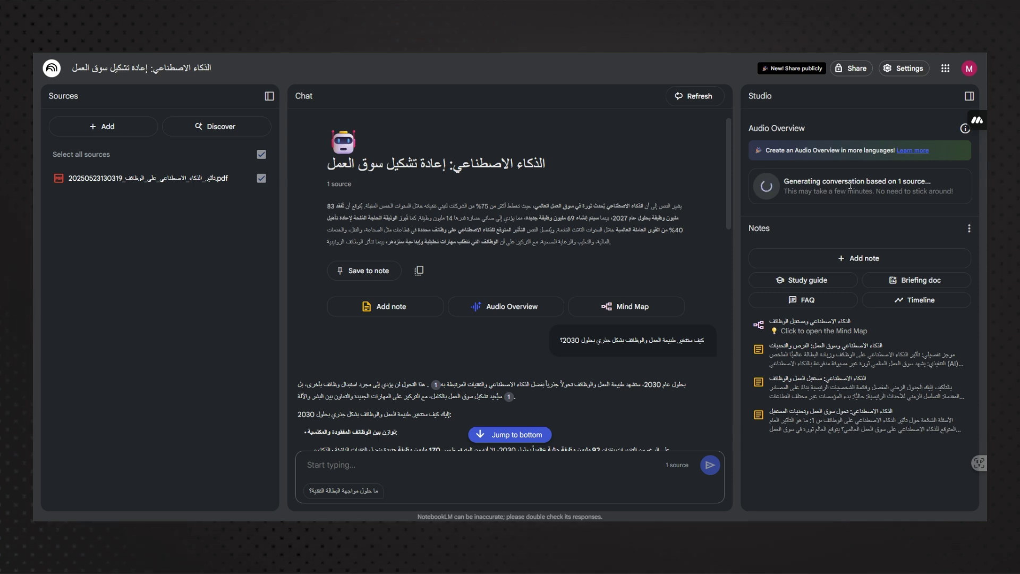
# Step: Review the output language settings and keep العربية (العامية المصرية) as the language override
pyautogui.click(897, 68)
pyautogui.click(897, 168)
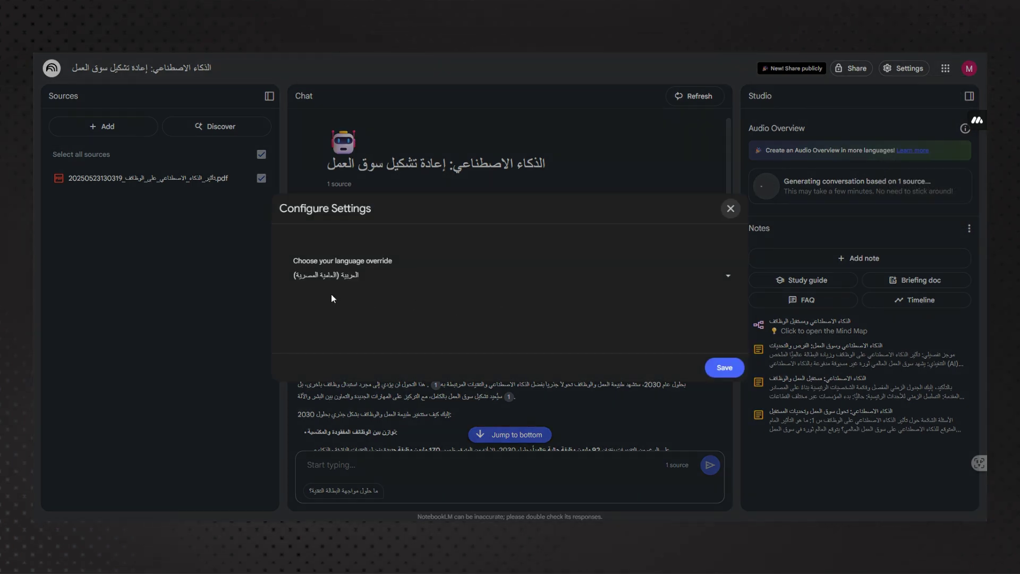
pyautogui.click(725, 368)
pyautogui.click(897, 68)
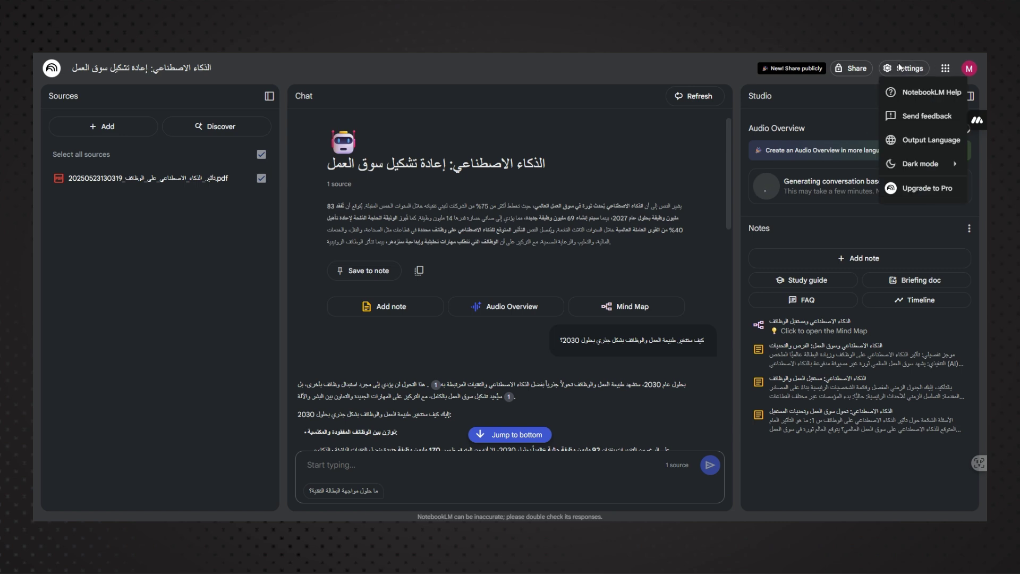
pyautogui.click(919, 152)
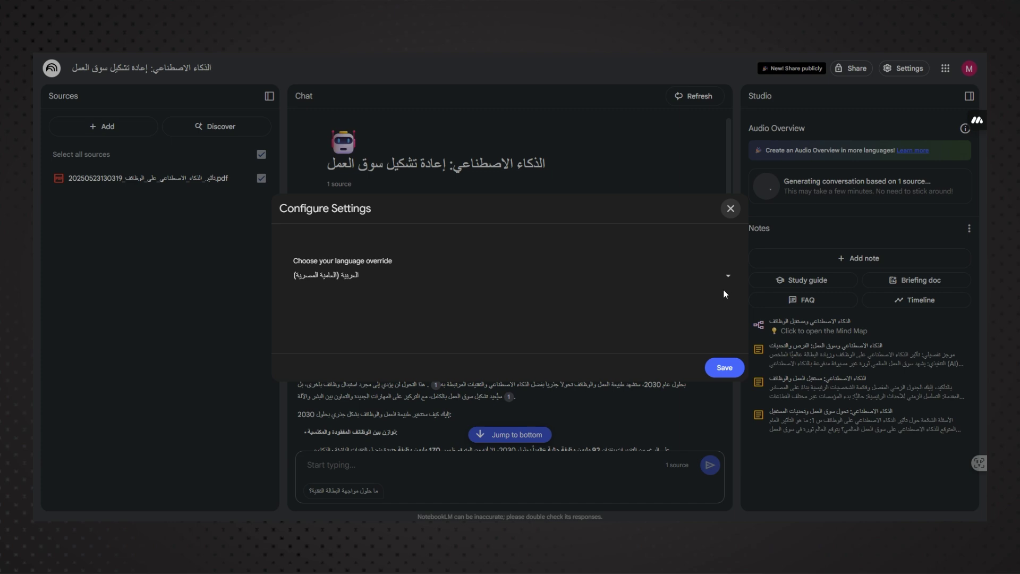
pyautogui.click(903, 177)
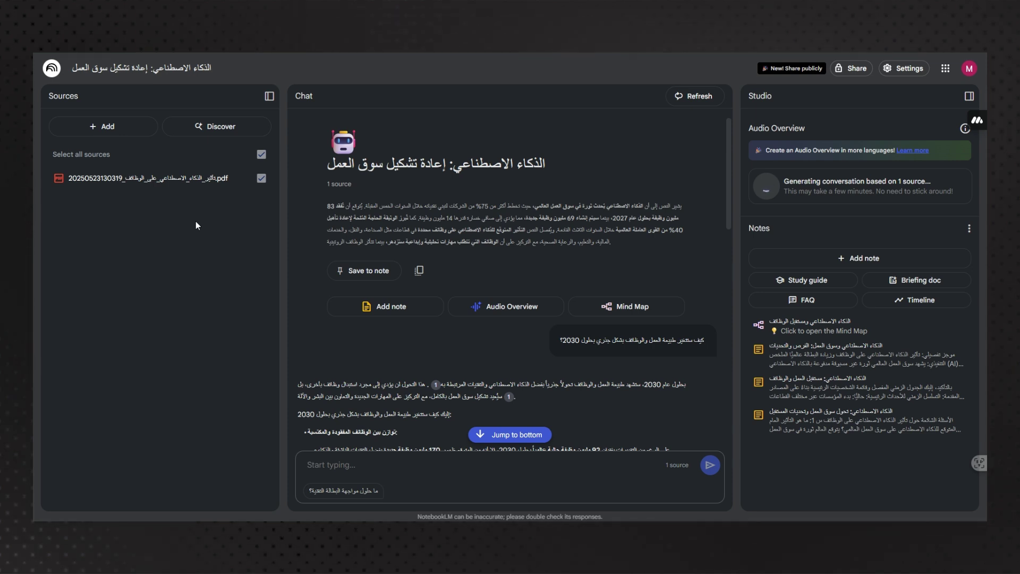
# Step: Discover new sources on the topic "تأثير الذكاء الاصطناعي على الوظائف"
pyautogui.click(225, 133)
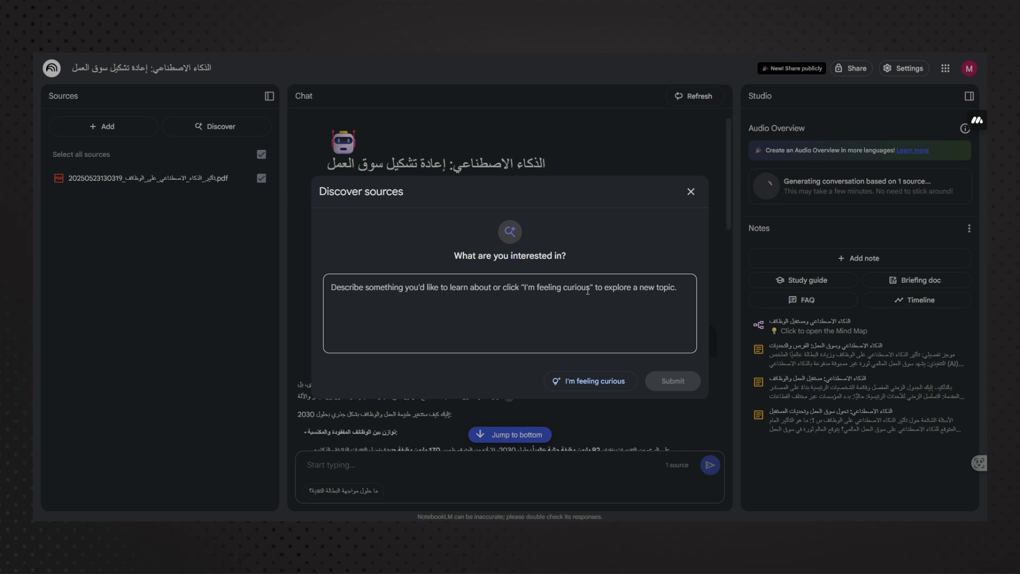
pyautogui.click(501, 294)
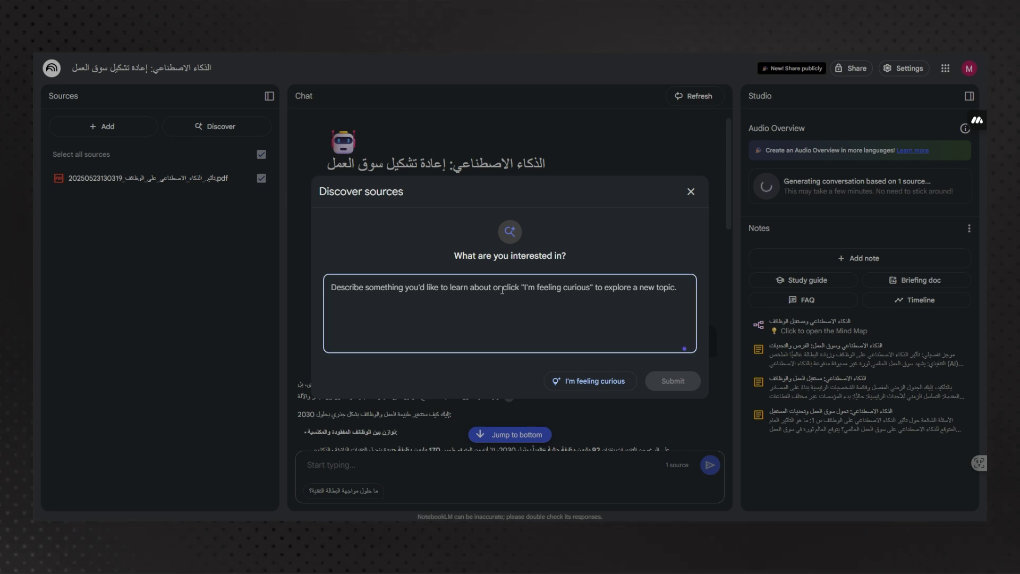
pyautogui.write('تأثير الذ')
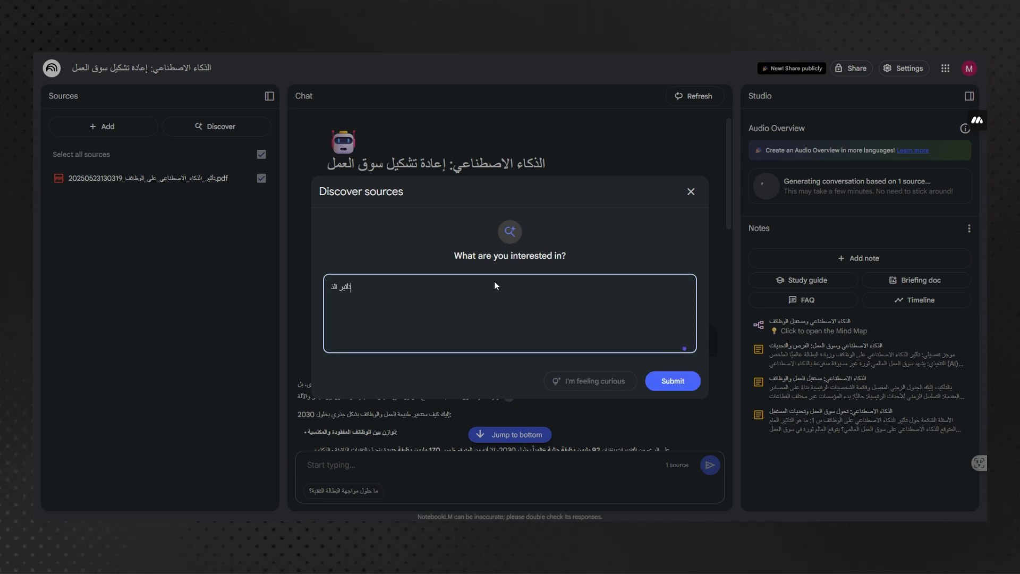
pyautogui.write('كاء الاص')
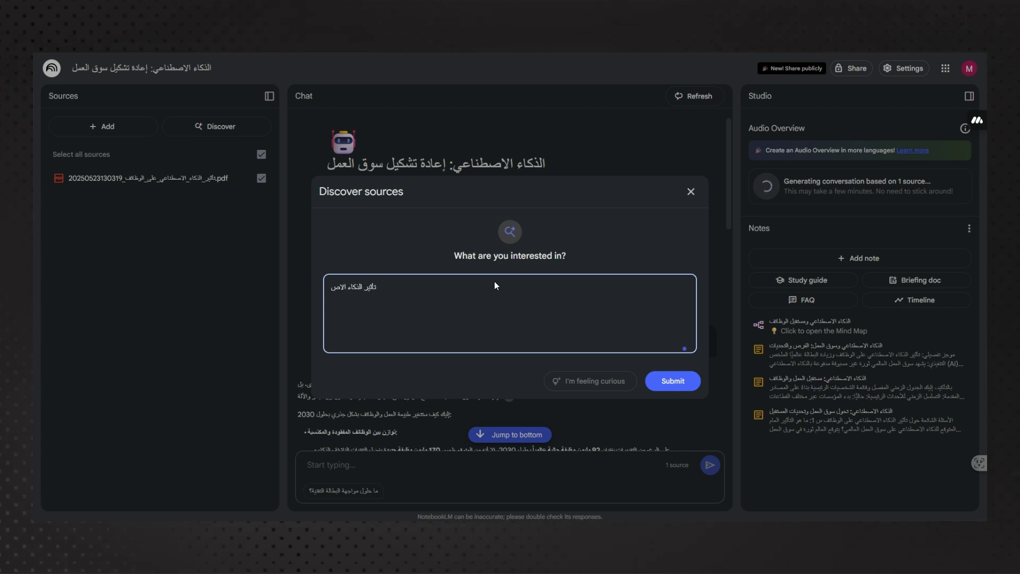
pyautogui.write('طناعي على')
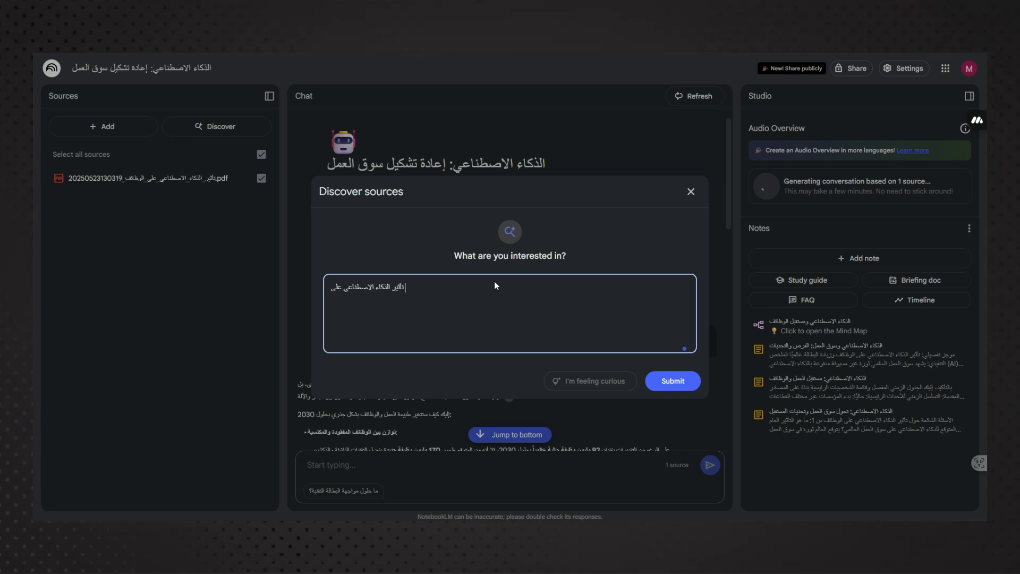
pyautogui.write(' الوظائف')
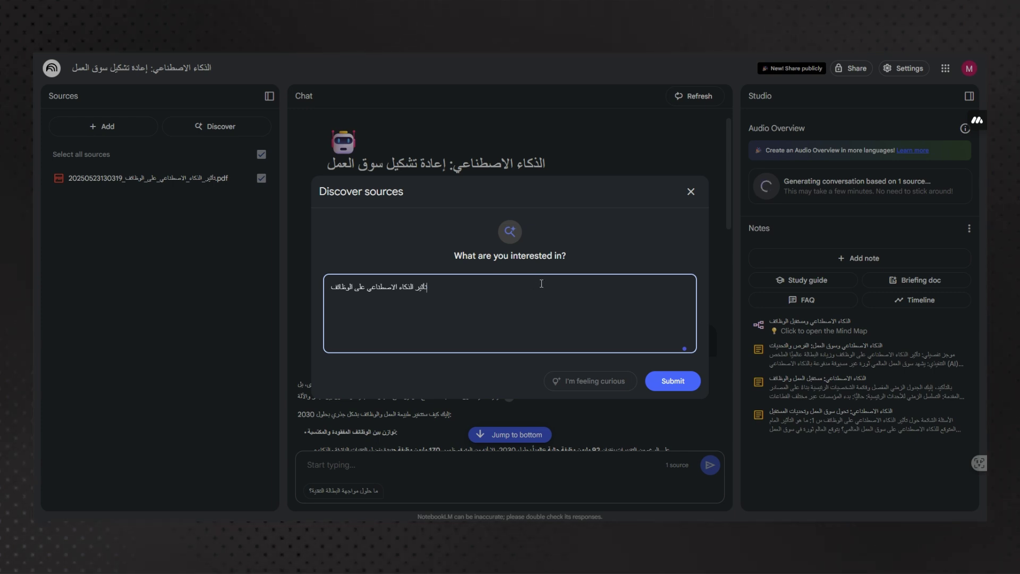
pyautogui.click(666, 387)
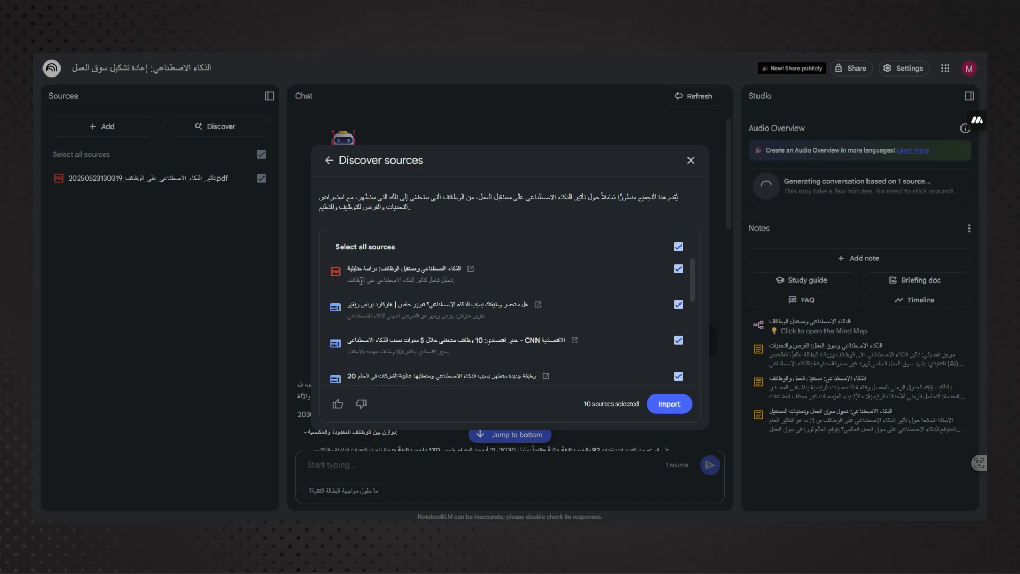
# Step: Look through the discovered sources, deselecting and reselecting the AlKhaleej Training and CNN results
pyautogui.scroll(-2, 512, 298)
pyautogui.scroll(2, 503, 320)
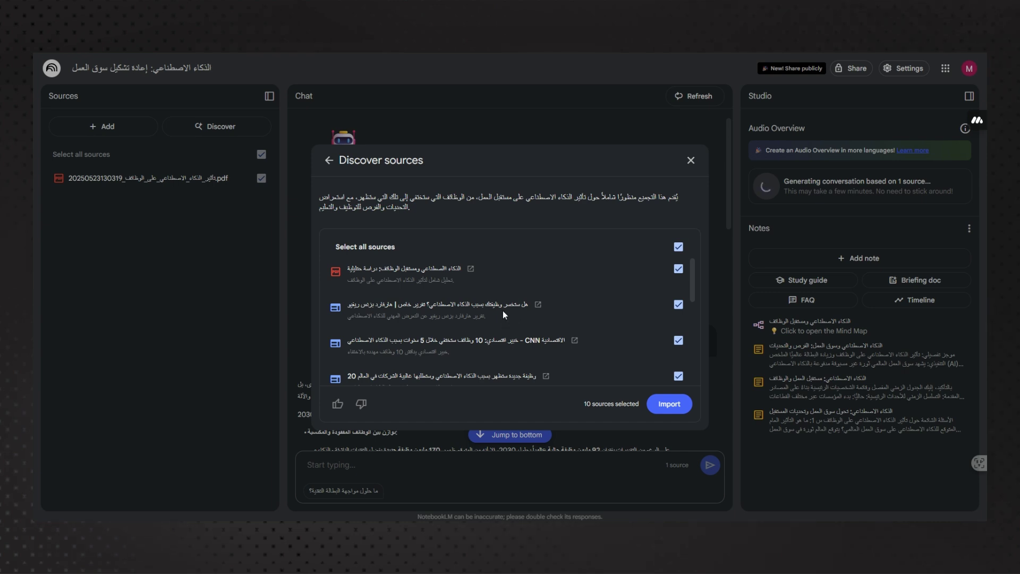
pyautogui.scroll(-1, 458, 315)
pyautogui.click(680, 363)
pyautogui.click(678, 290)
pyautogui.click(684, 362)
pyautogui.click(679, 291)
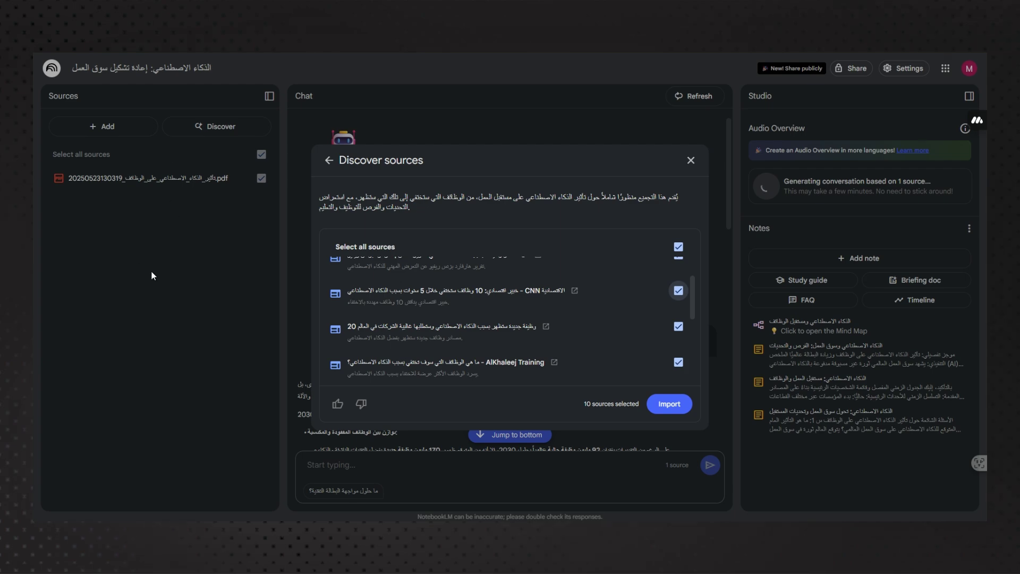
# Step: Import all the discovered sources into the notebook
pyautogui.click(676, 405)
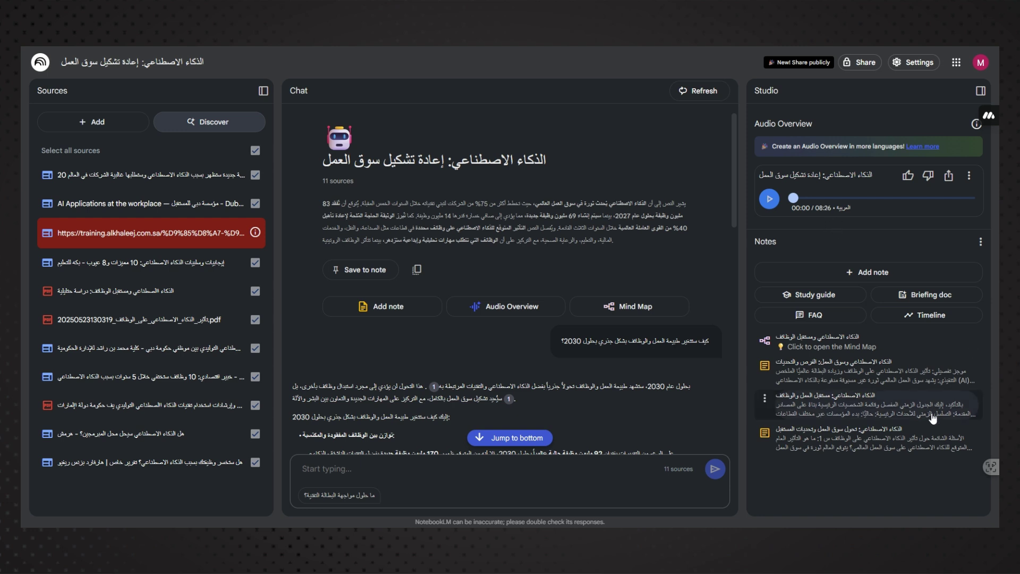
# Step: Check the extra options of the generated Audio Overview and play it
pyautogui.click(970, 175)
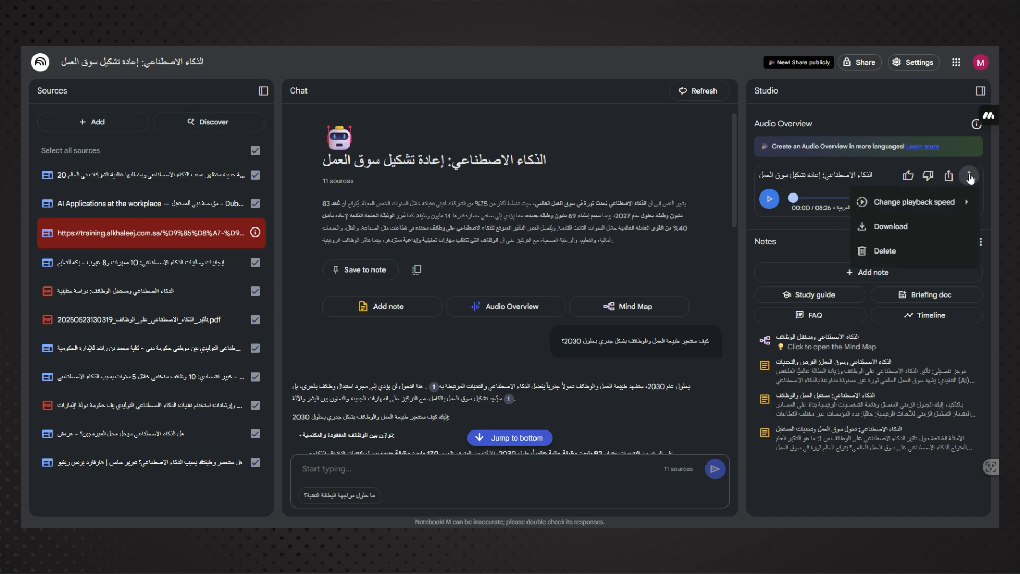
pyautogui.click(772, 207)
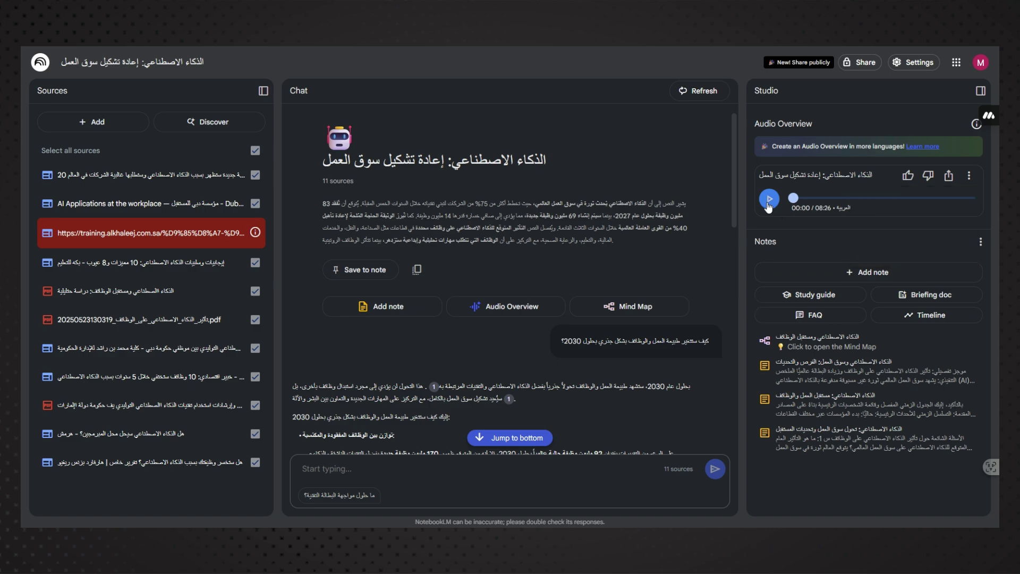
pyautogui.click(770, 200)
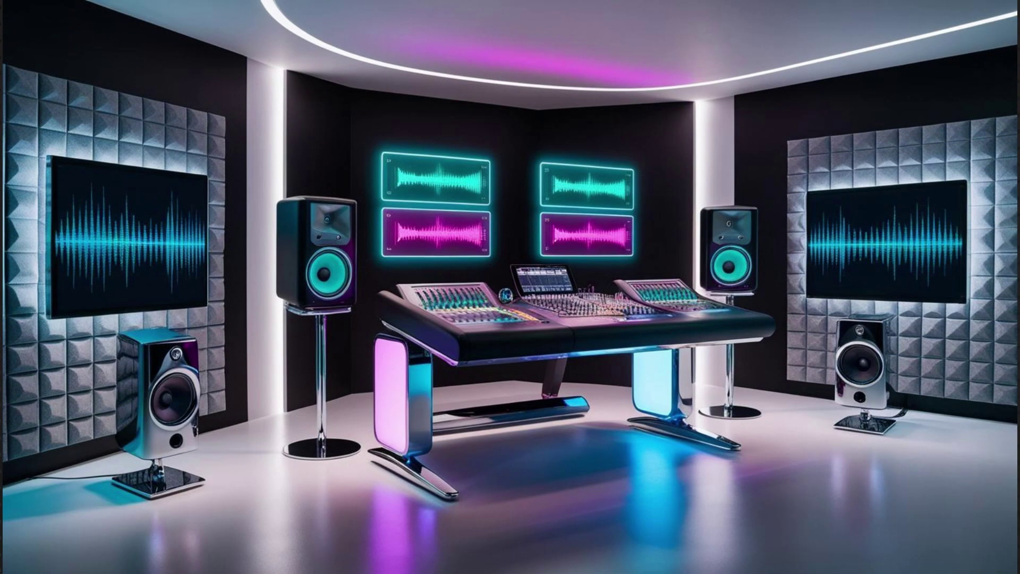